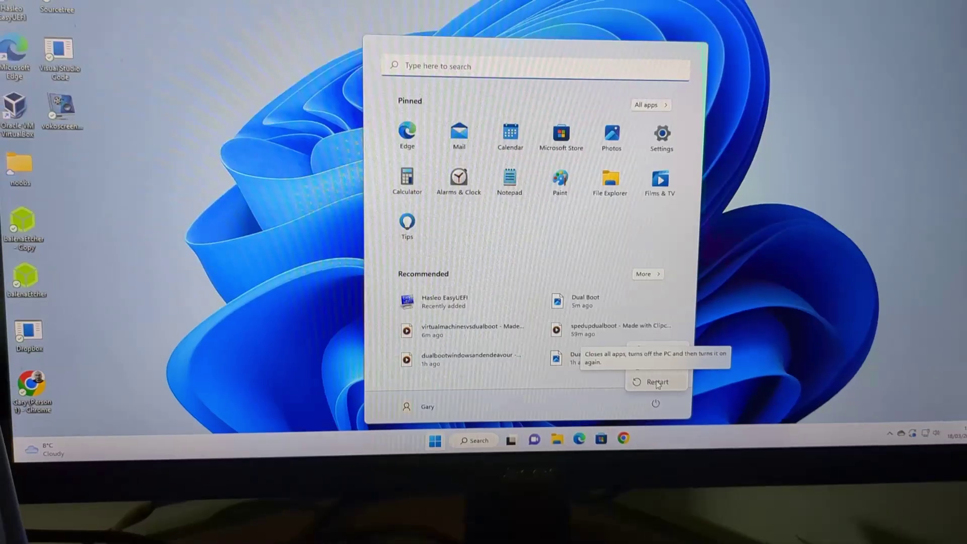
Restart Windows 11 from the Start menu's Power options to enter BIOS setup.
left_click(658, 390)
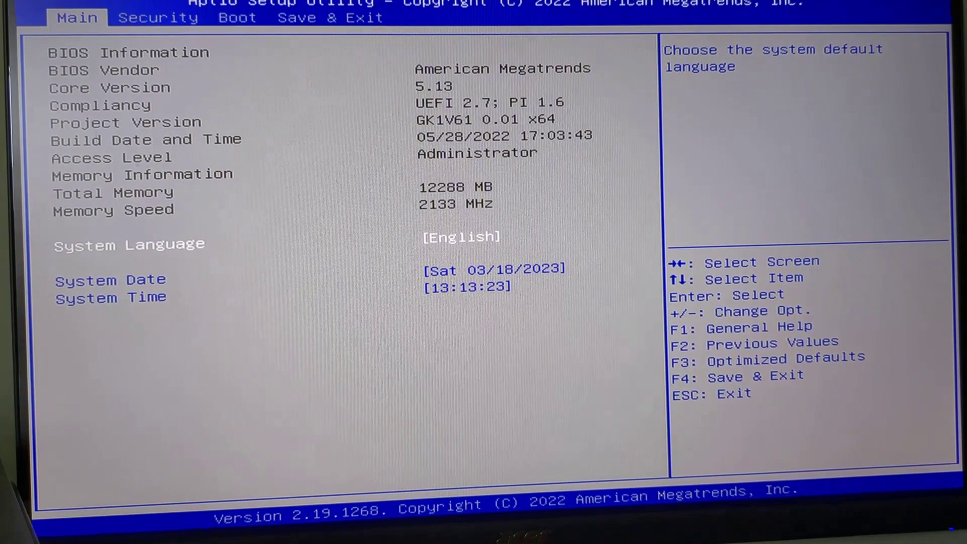
In the Boot tab's hard-disk BBS priorities, make Windows Boot Manager Boot Option #1 ahead of endeavouros.
key("Right")
key("Right")
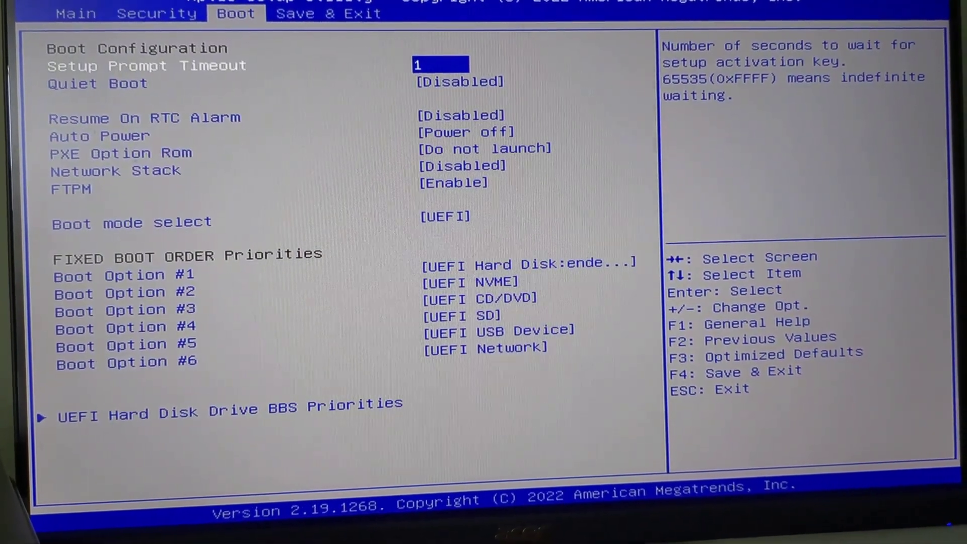
key("Down")
key("Down")
key("Down")
key("Down")
key("Down")
key("Down")
key("Down")
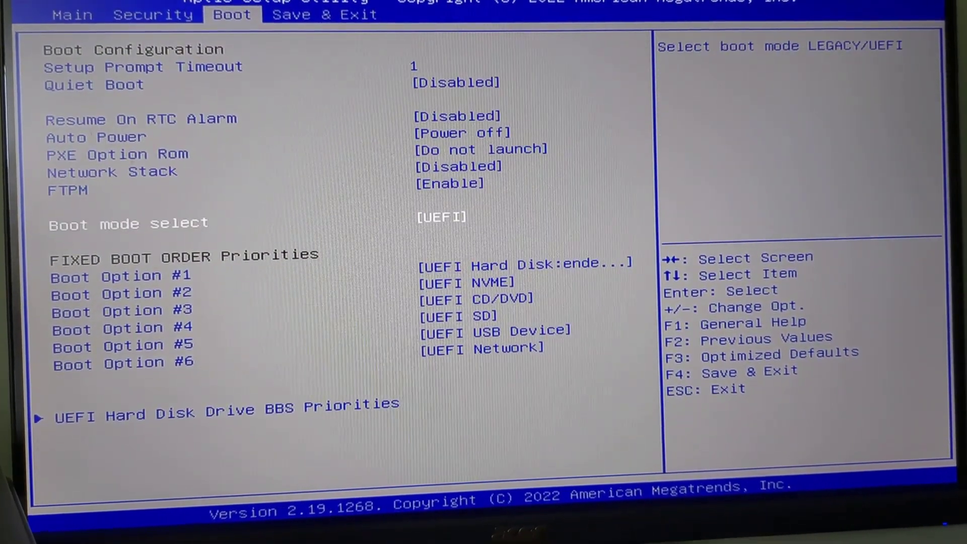
key("Down")
key("Down")
key("Down")
key("Down")
key("Down")
key("Down")
key("Down")
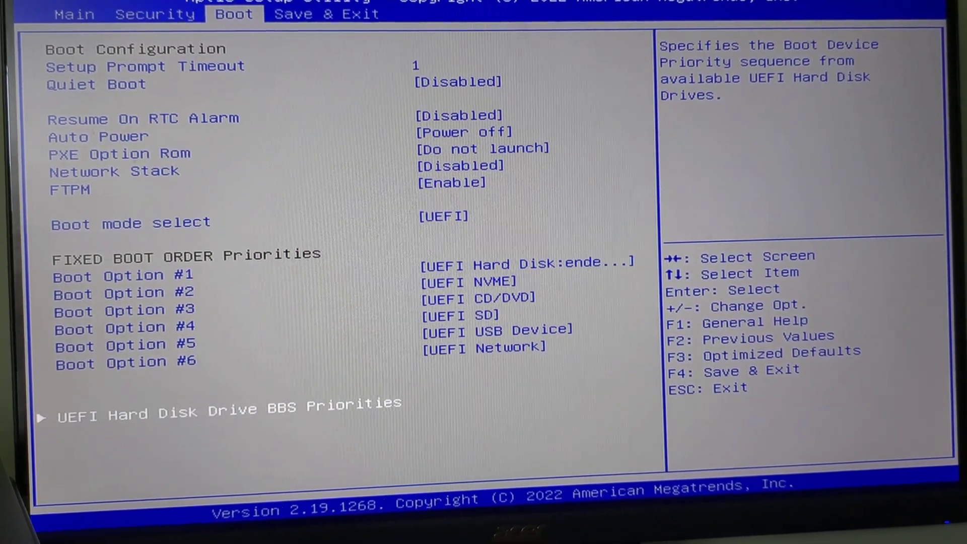
key("Return")
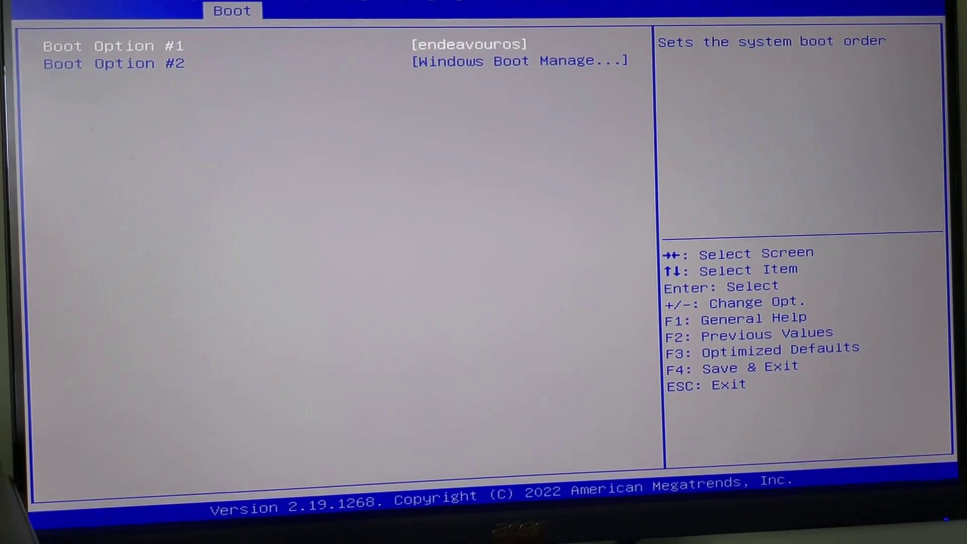
key("Return")
key("Down")
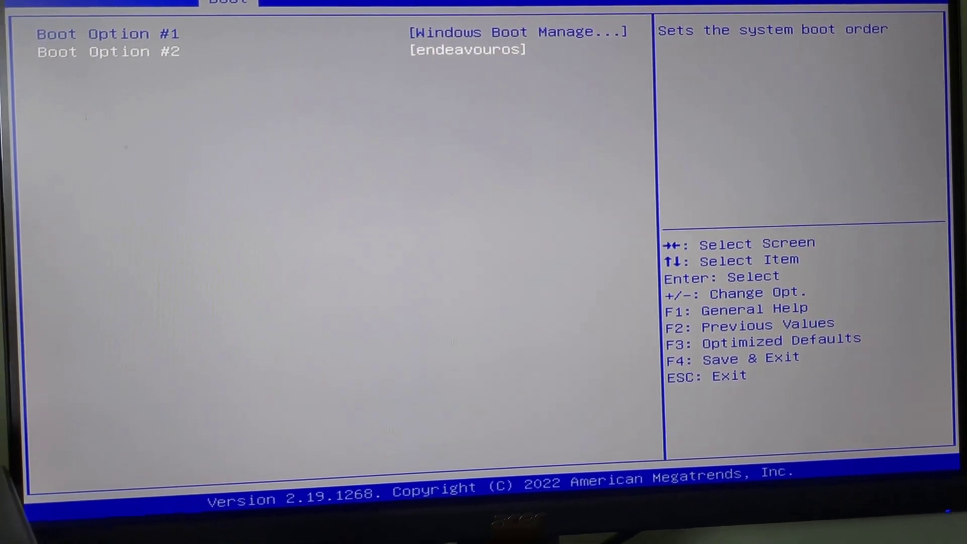
key("plus")
key("plus")
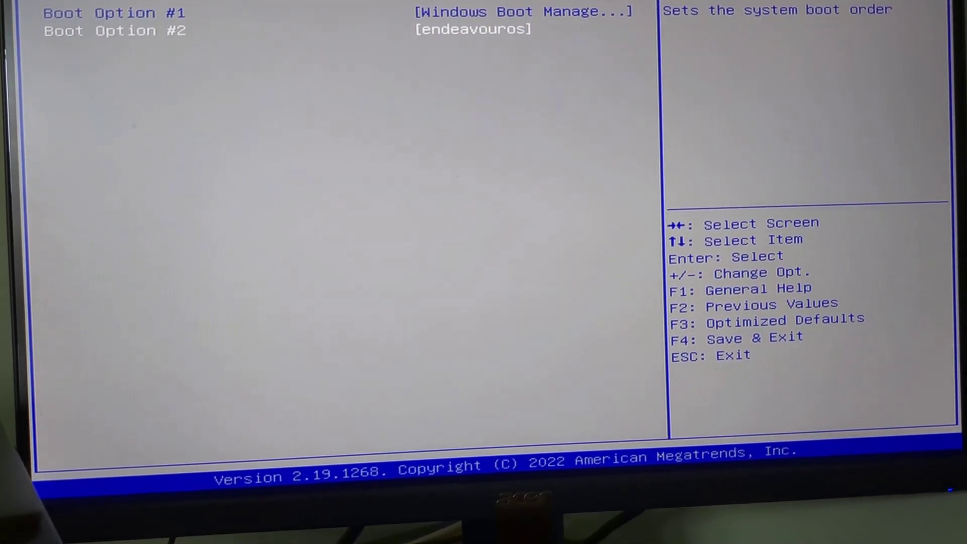
key("Escape")
Save the new BIOS boot order and exit setup, letting Windows 11 boot.
key("Right")
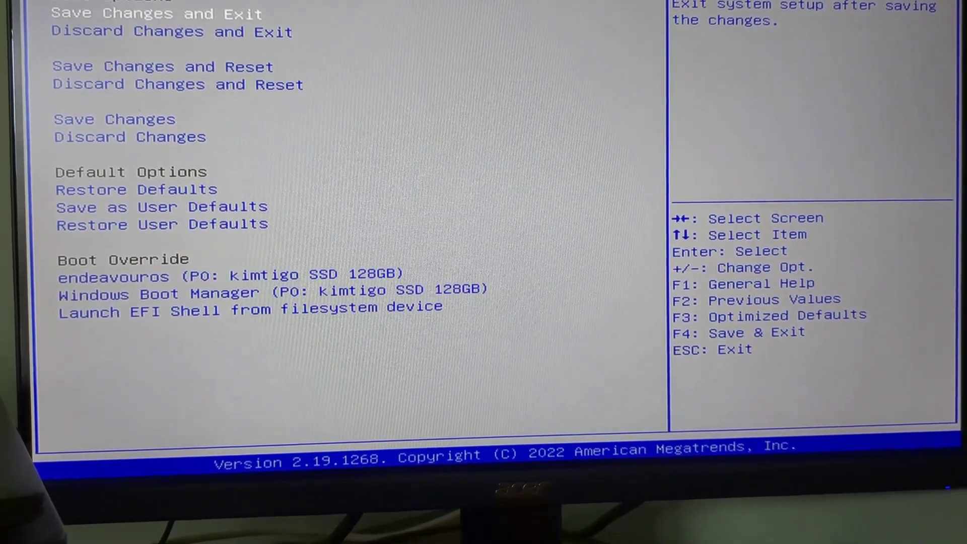
key("Return")
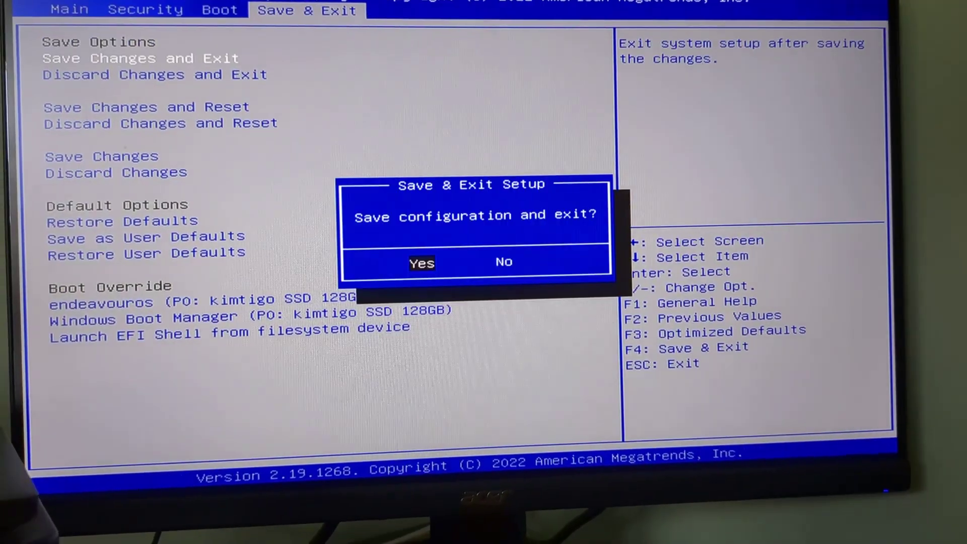
key("Return")
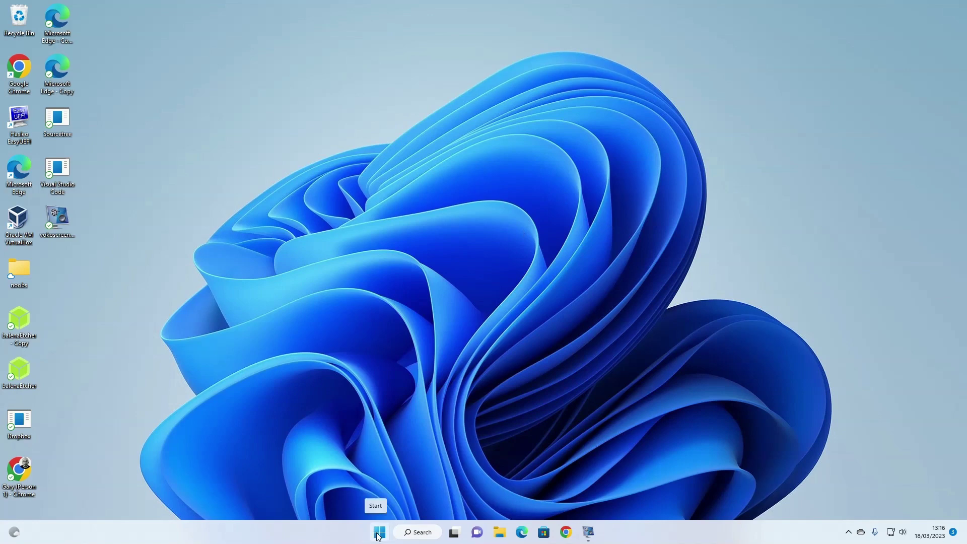
Launch Disk Management through a 'diskmgmt' search, centre it and select the 29.30 GB partition.
left_click(379, 533)
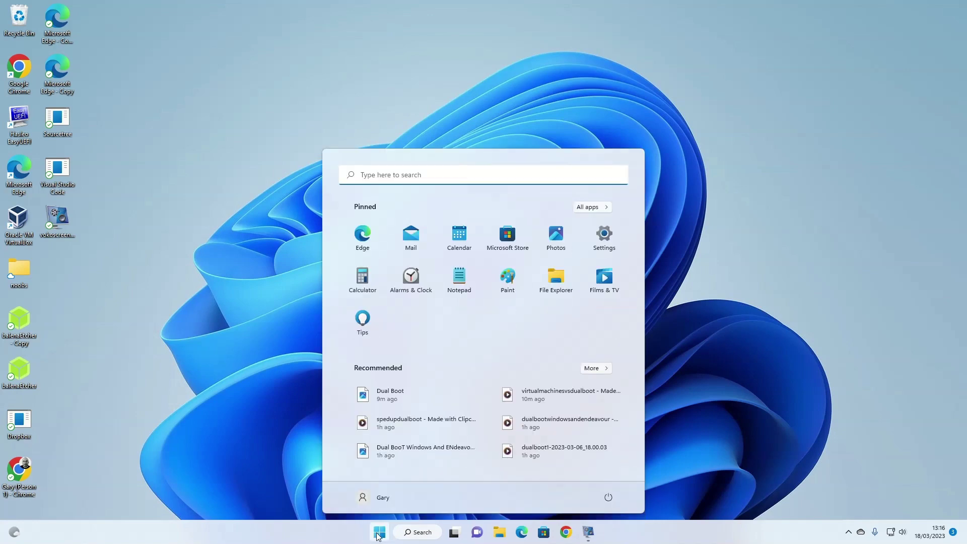
type("diskmgmt")
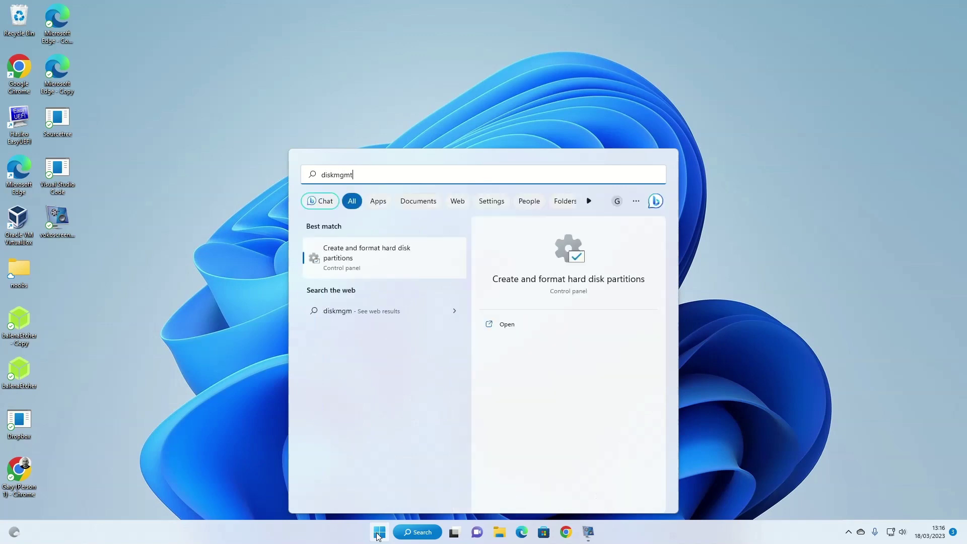
left_click(362, 254)
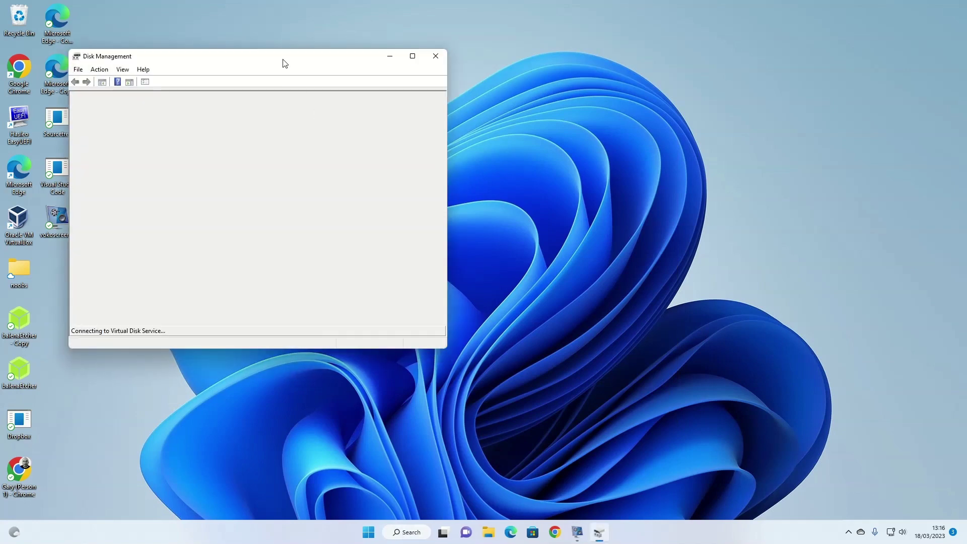
left_click_drag(277, 60, 472, 108)
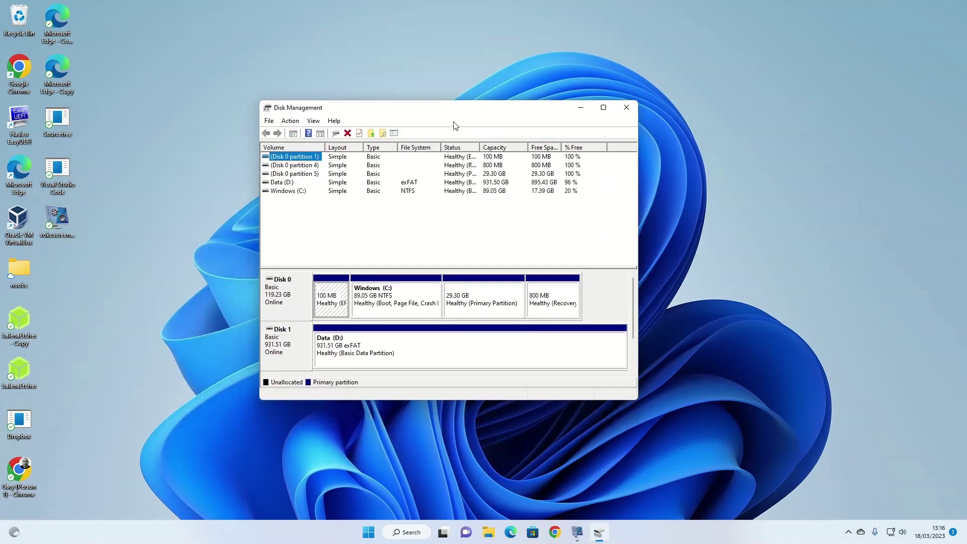
left_click(479, 305)
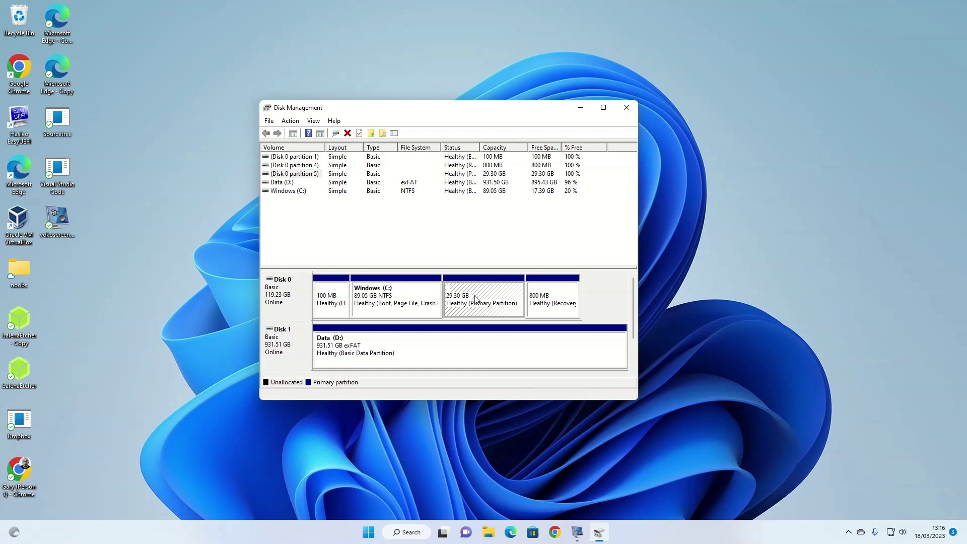
Delete the 29.30 GB volume on Disk 0, confirming the deletion.
right_click(475, 299)
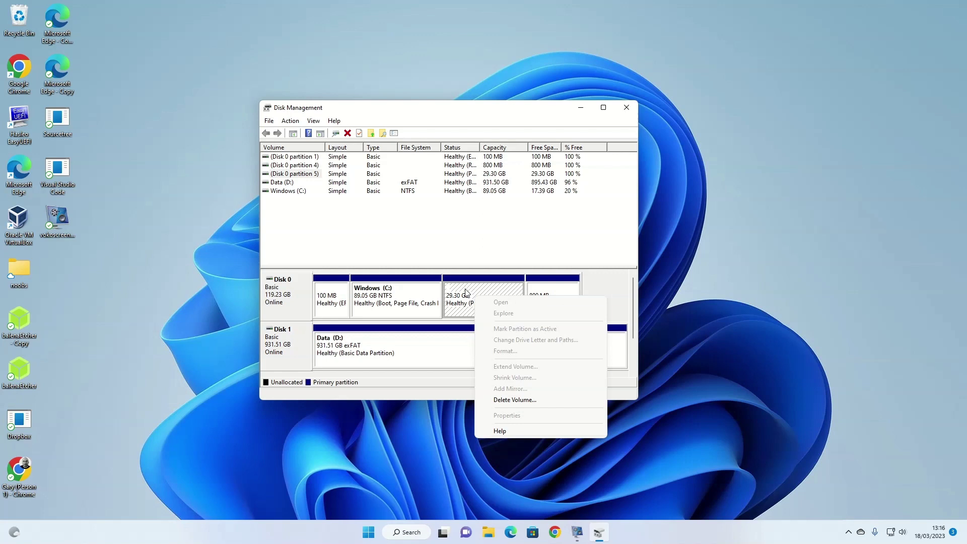
left_click(524, 400)
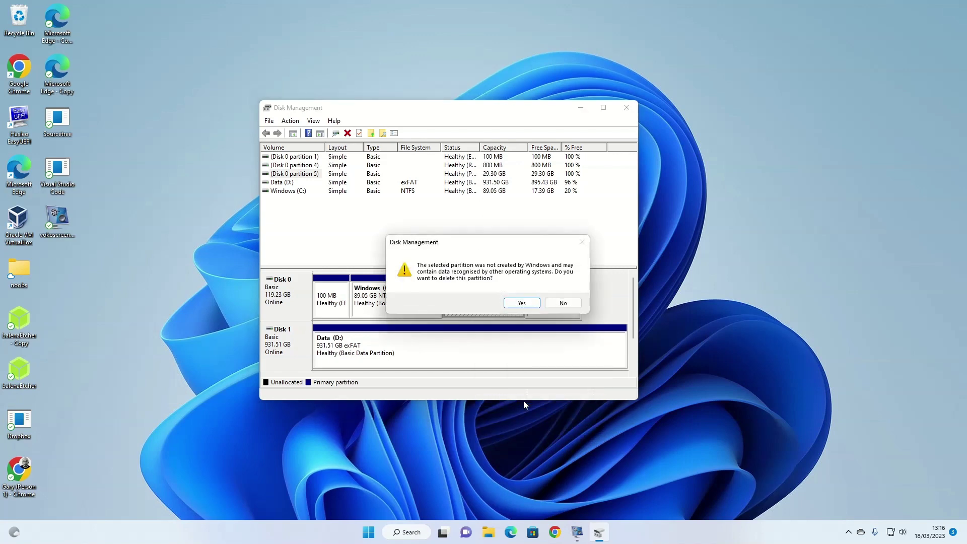
left_click(522, 303)
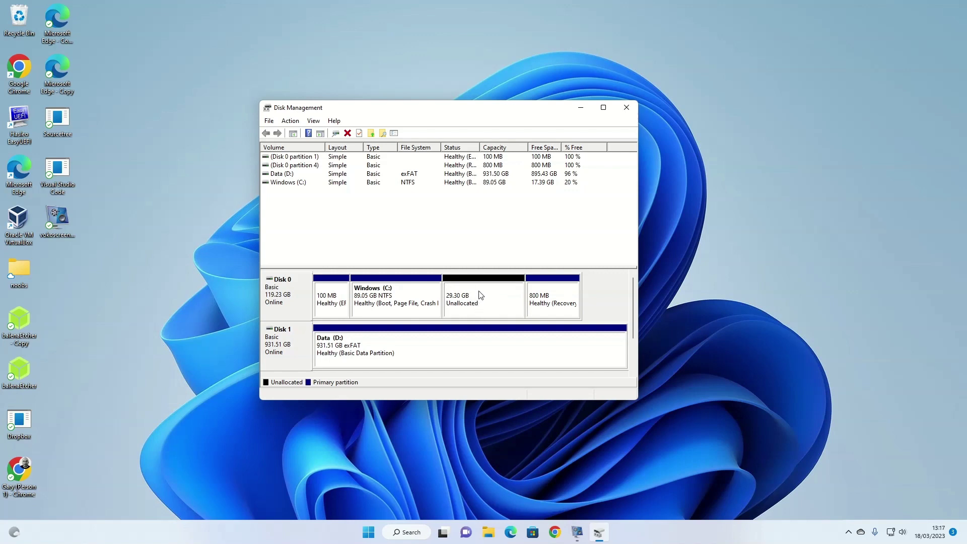
Extend Windows (C:) by all 29999 MB of unallocated space, reaching 118.35 GB.
right_click(423, 302)
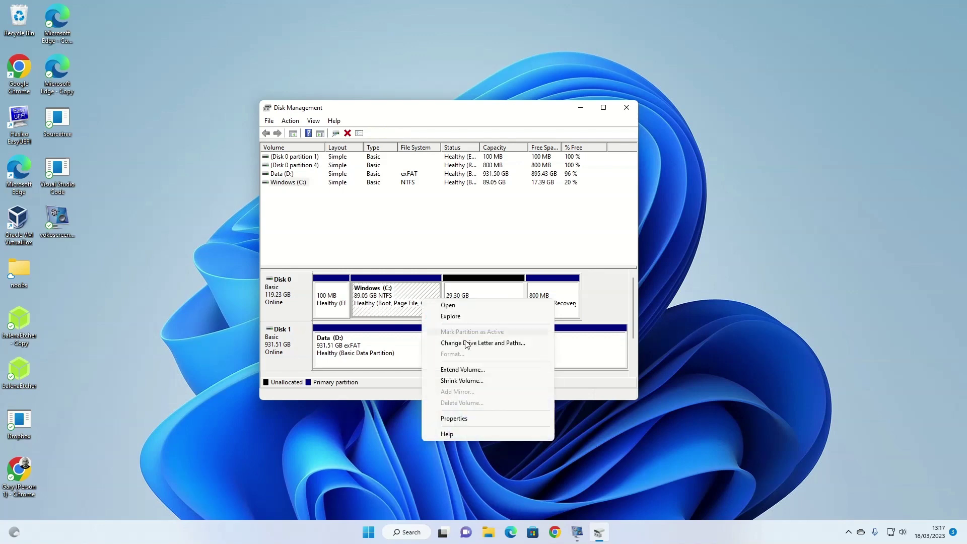
left_click(476, 369)
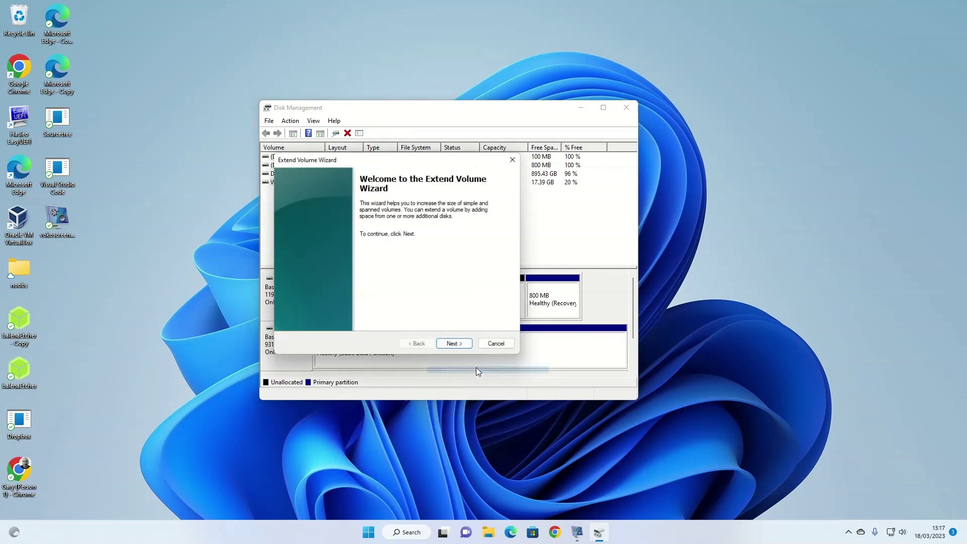
left_click(457, 346)
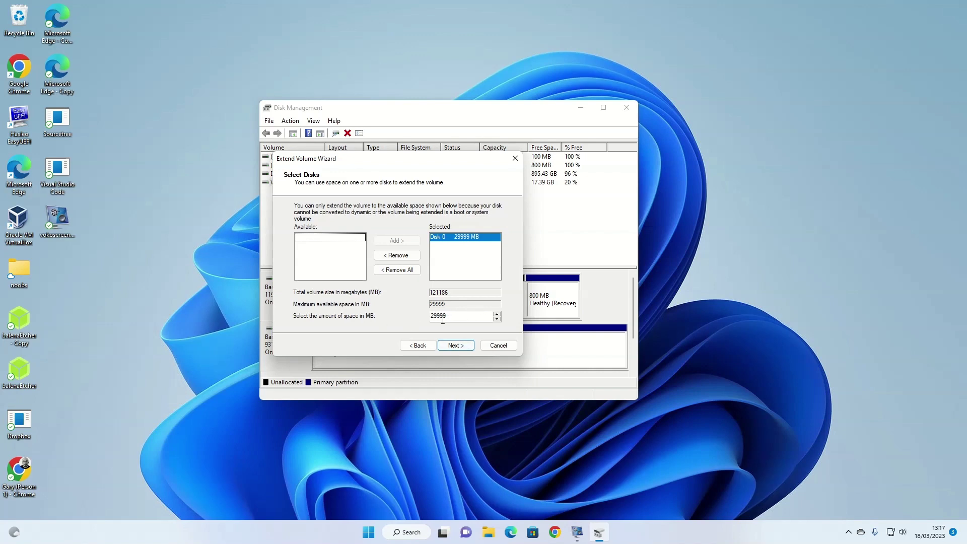
left_click_drag(411, 161, 243, 149)
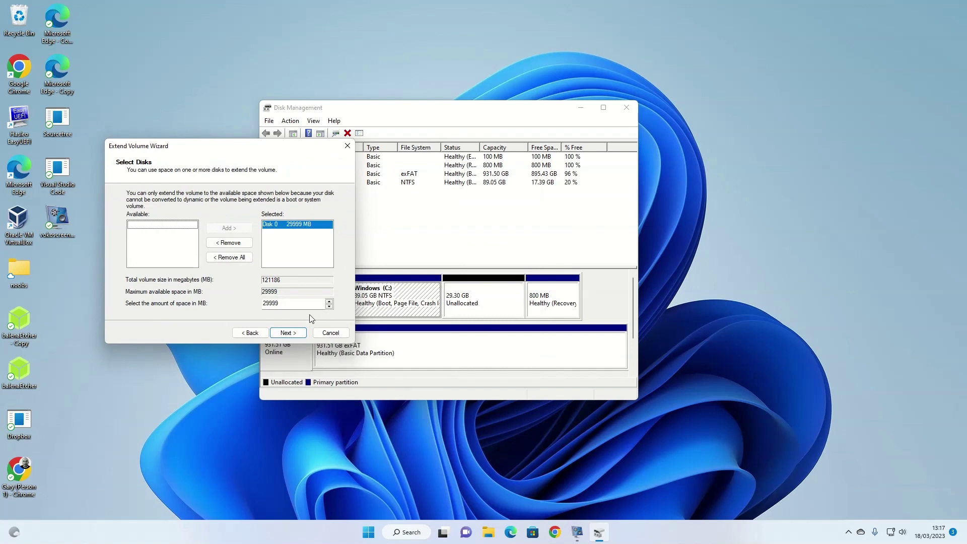
left_click(288, 332)
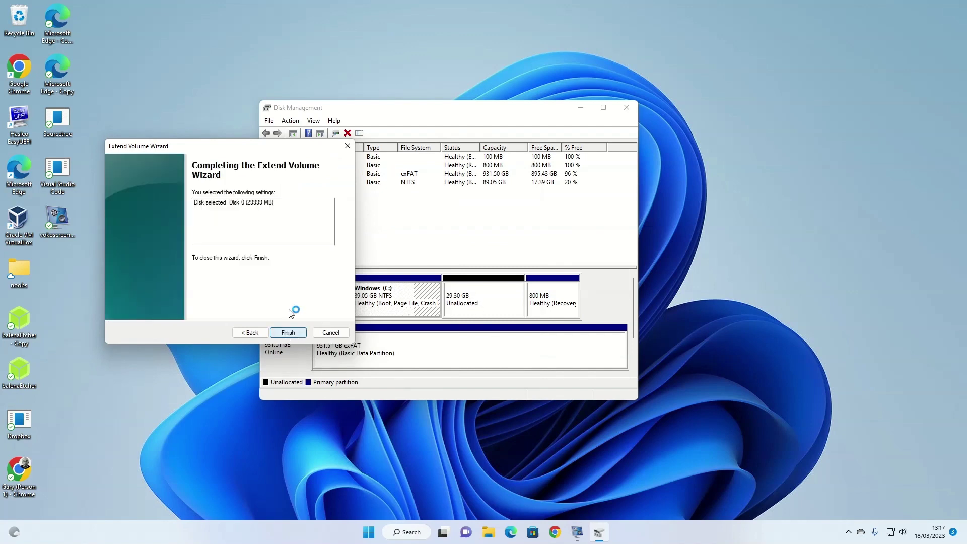
left_click_drag(281, 149, 455, 162)
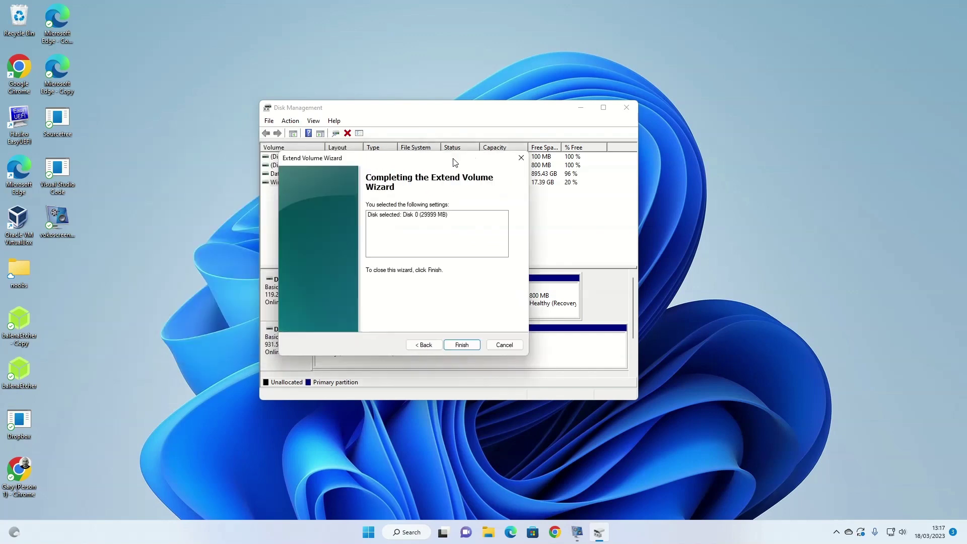
left_click(474, 344)
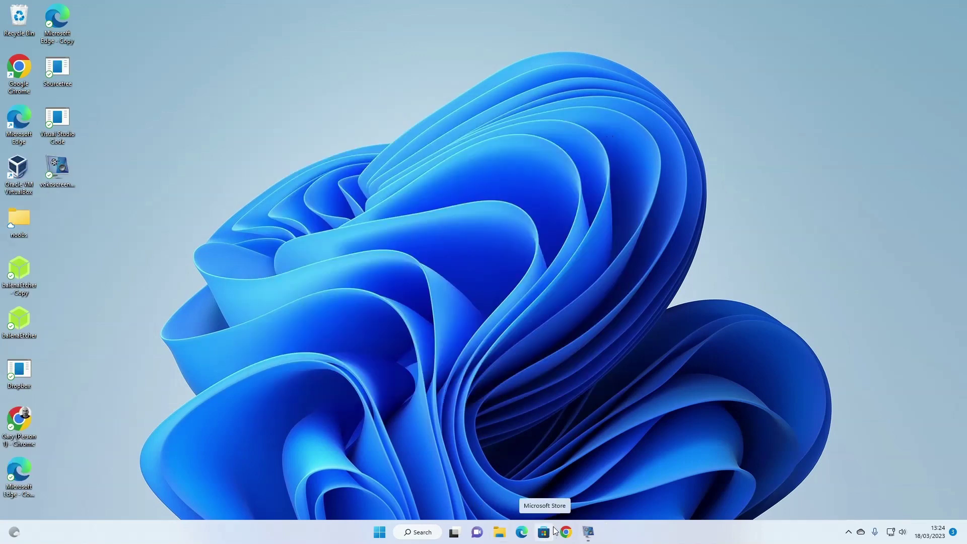
Search Google for 'easyuefi' in Chrome and download the EasyUEFI_Trial (2).exe free trial installer.
left_click(566, 531)
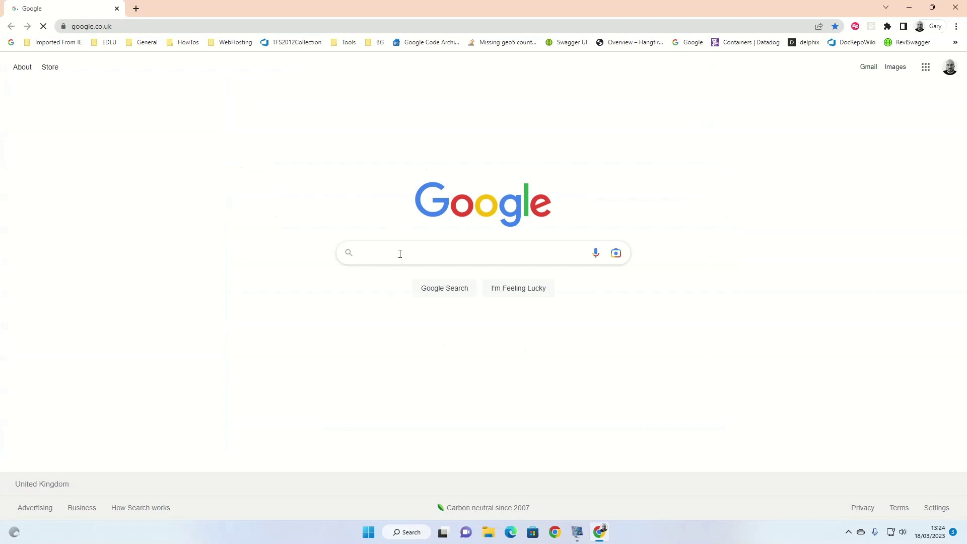
type("easyuefi")
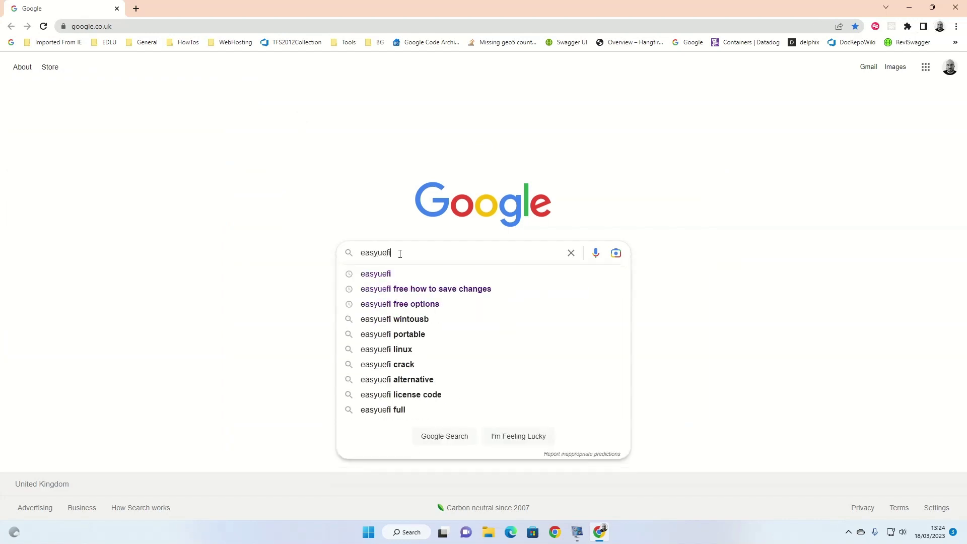
key("Return")
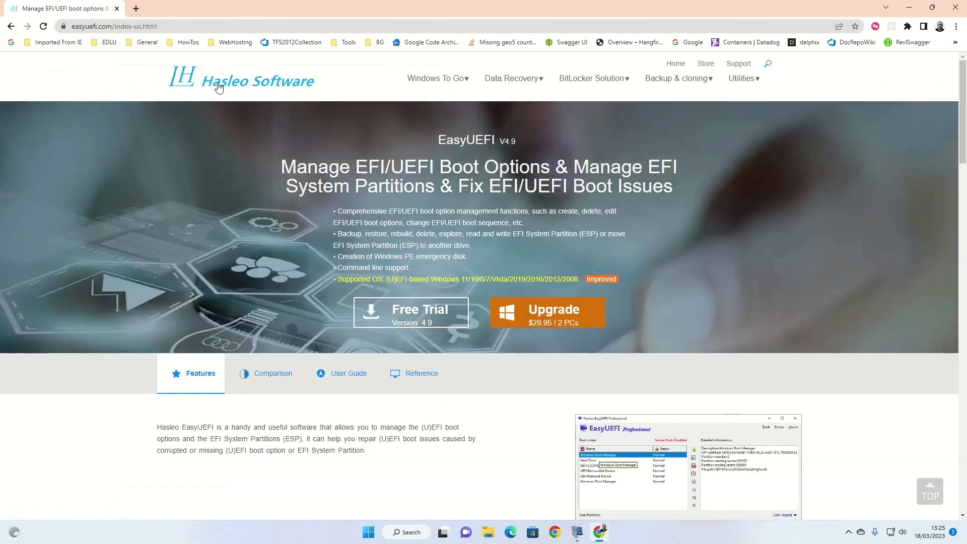
left_click(425, 316)
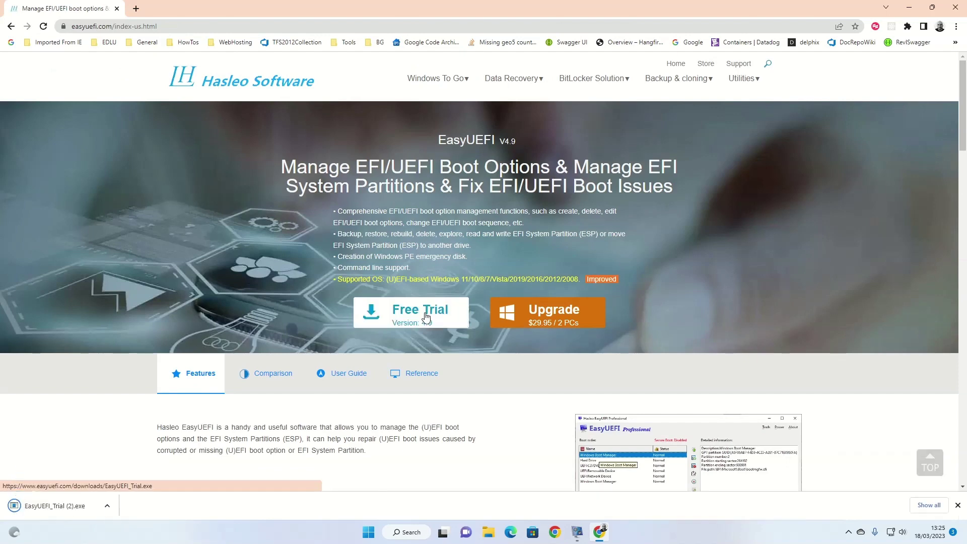
left_click(76, 509)
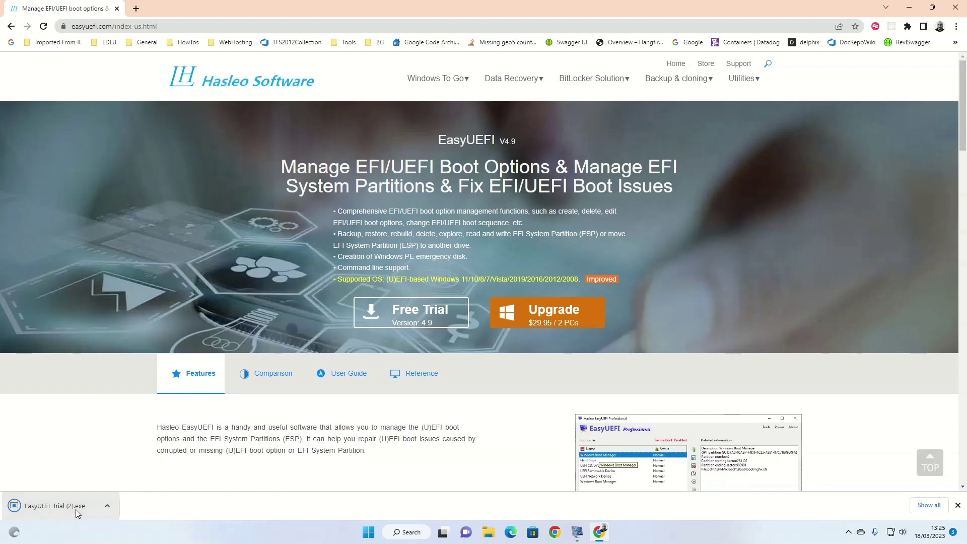
Open the Downloads folder in File Explorer and minimize Chrome to reach the installer.
left_click(490, 533)
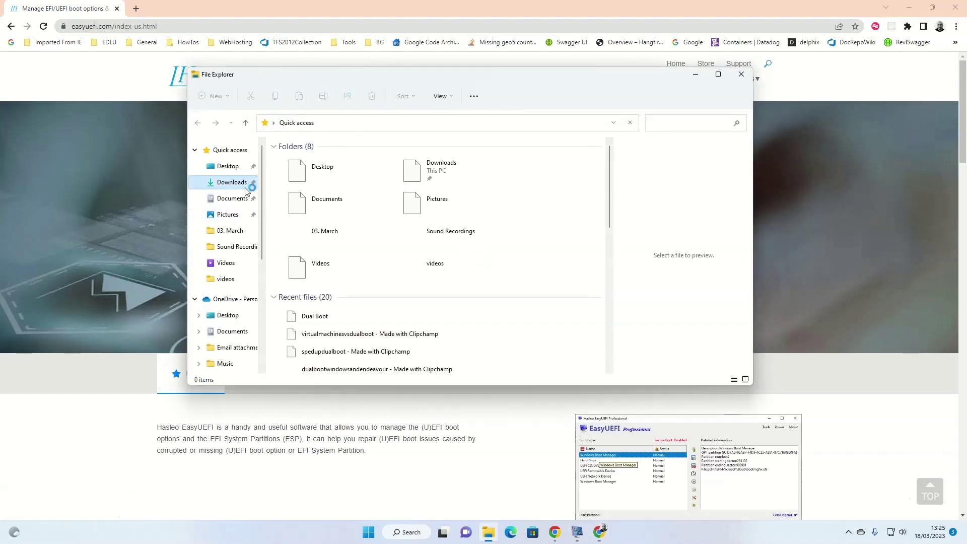
left_click(246, 183)
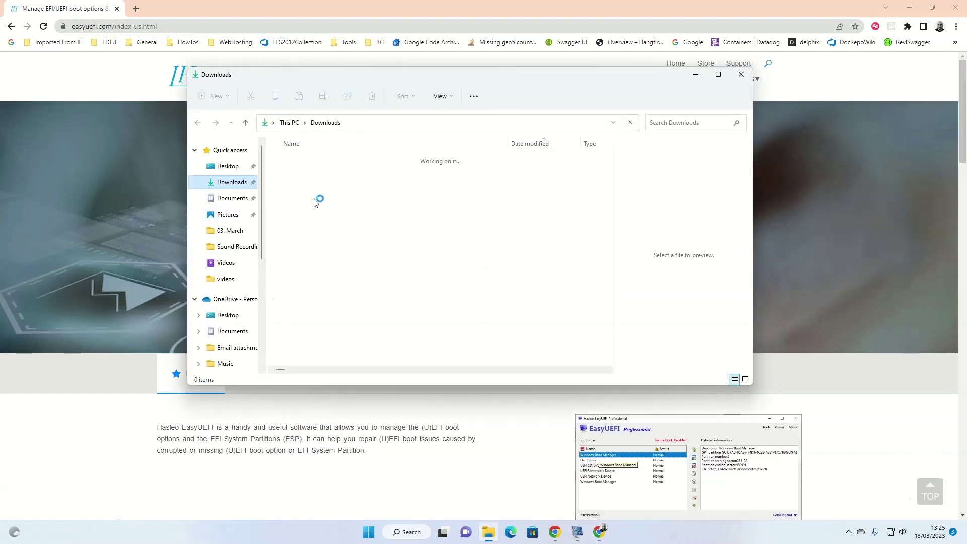
left_click(910, 8)
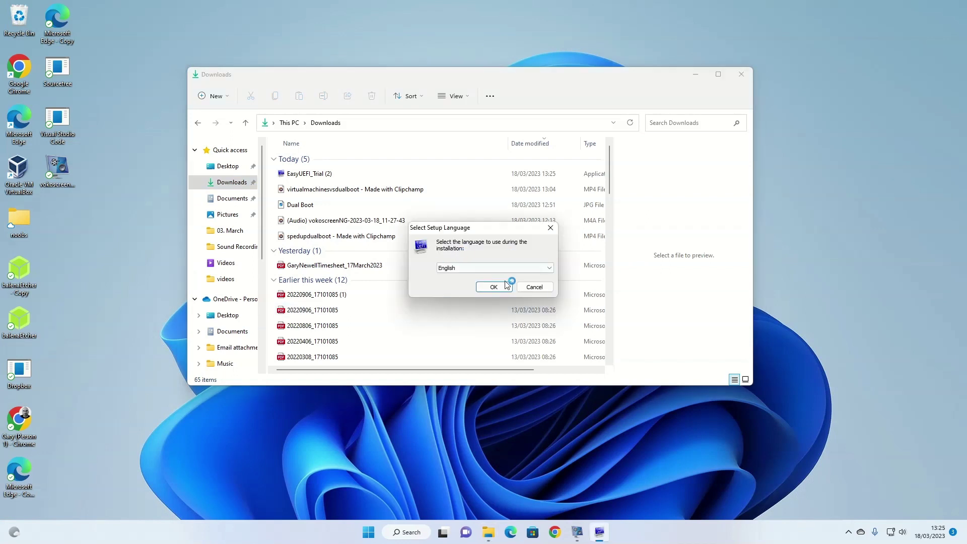
Choose English, accept the licence and install into the existing C:\Program Files\Hasleo\EasyUEFI folder.
left_click(497, 287)
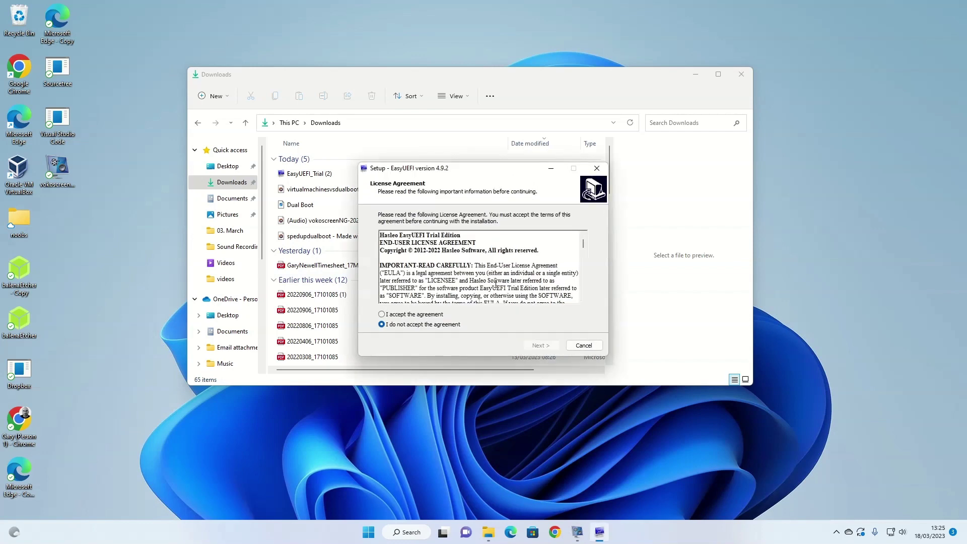
left_click(745, 79)
left_click(381, 313)
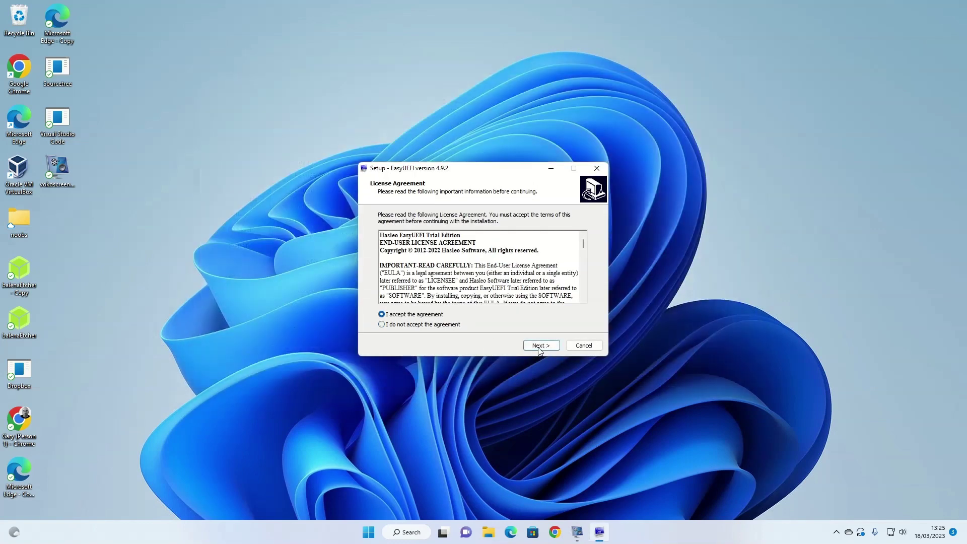
left_click(539, 346)
left_click(540, 346)
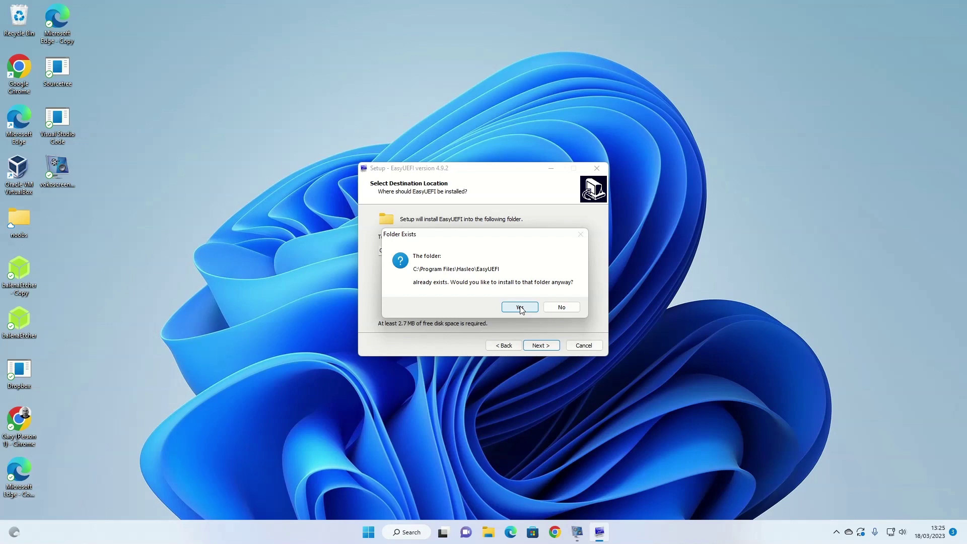
left_click(520, 307)
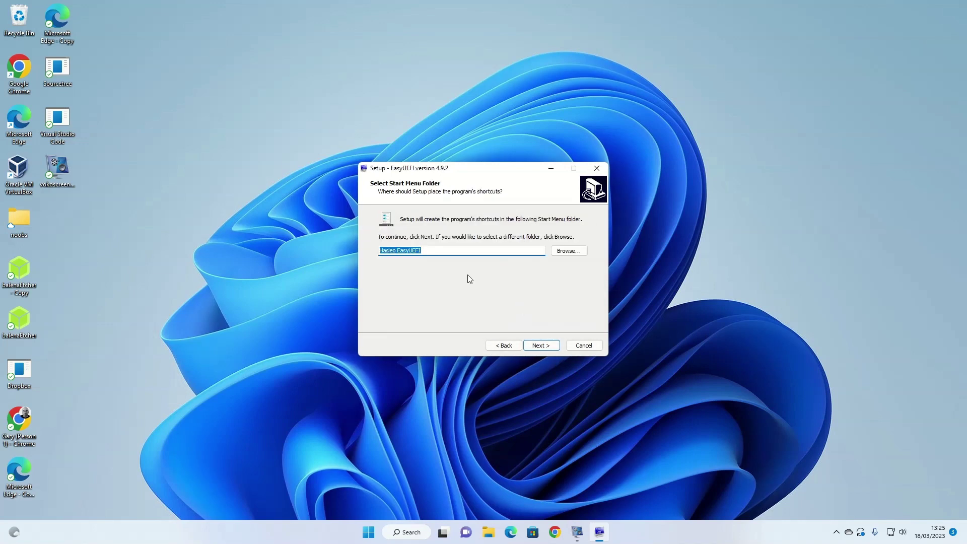
Keep the default Start Menu folder and desktop shortcut, install, and untick launching EasyUEFI.
key("Return")
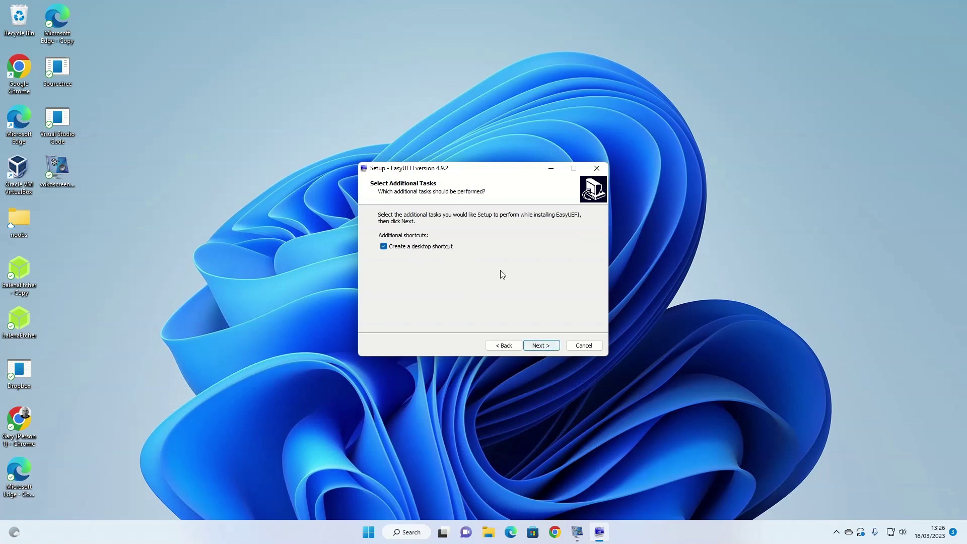
left_click(543, 347)
left_click(543, 347)
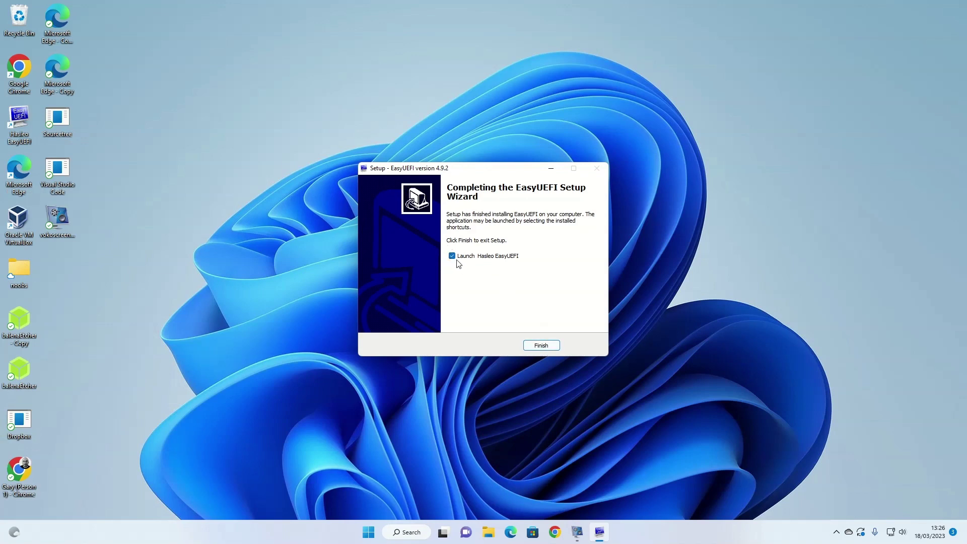
left_click(452, 255)
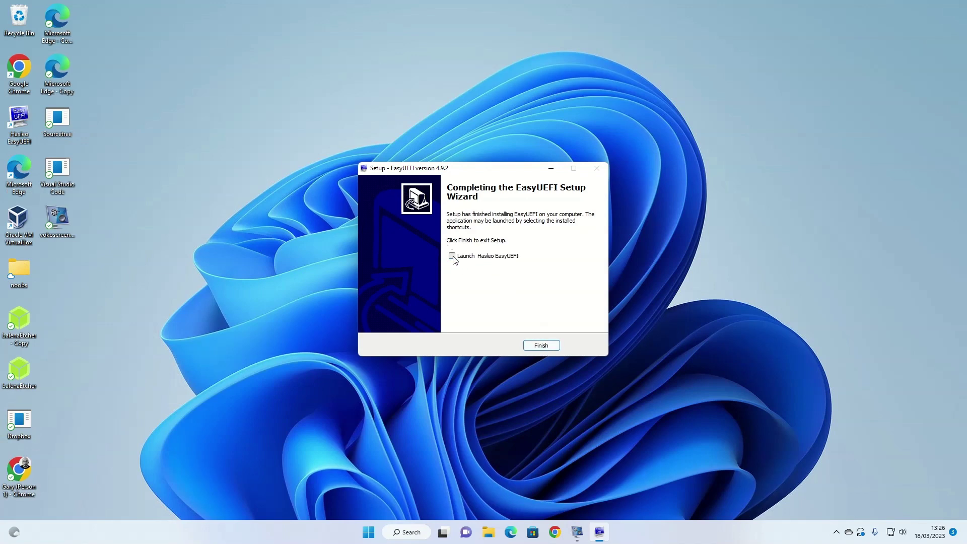
Finish setup, dismiss the update notice and delete the endeavouros entry via Manage EFI Boot Option.
left_click(541, 346)
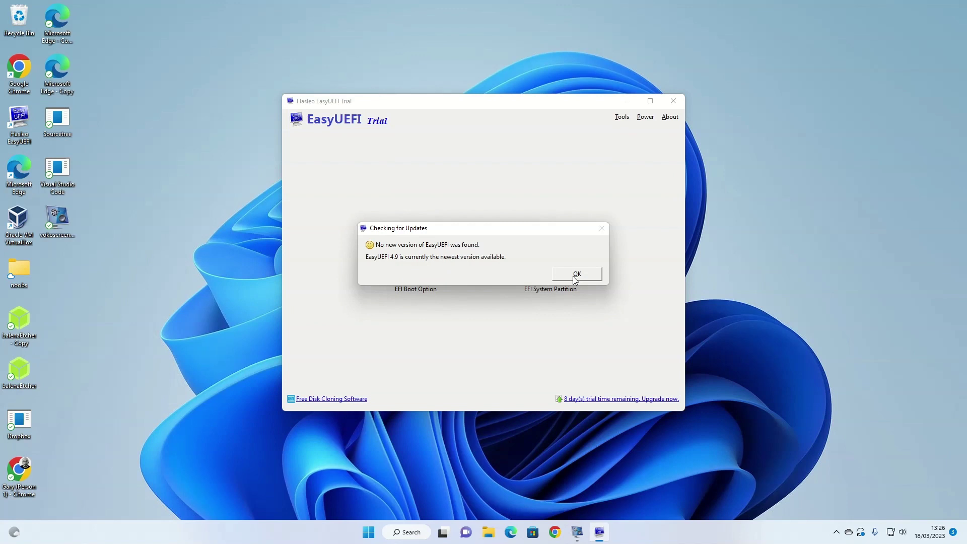
left_click(577, 274)
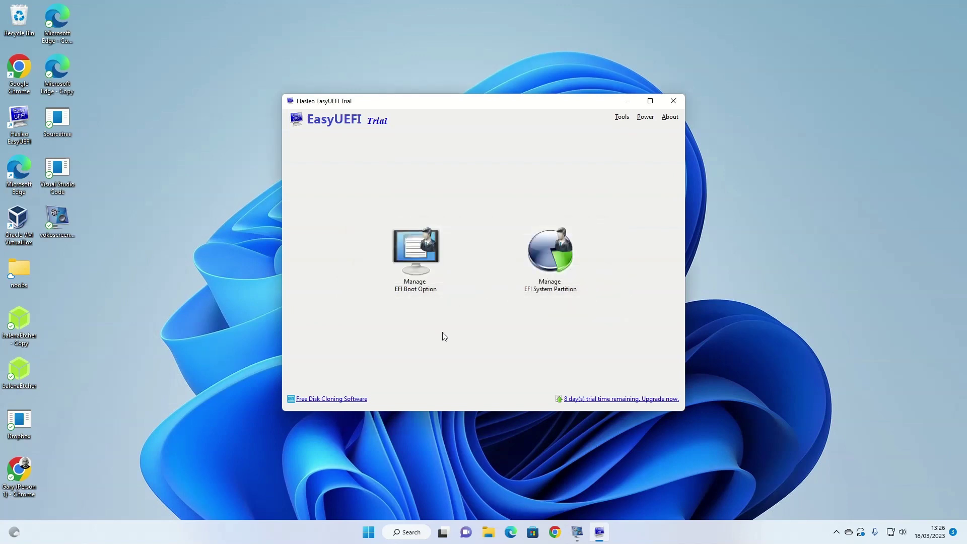
left_click(425, 260)
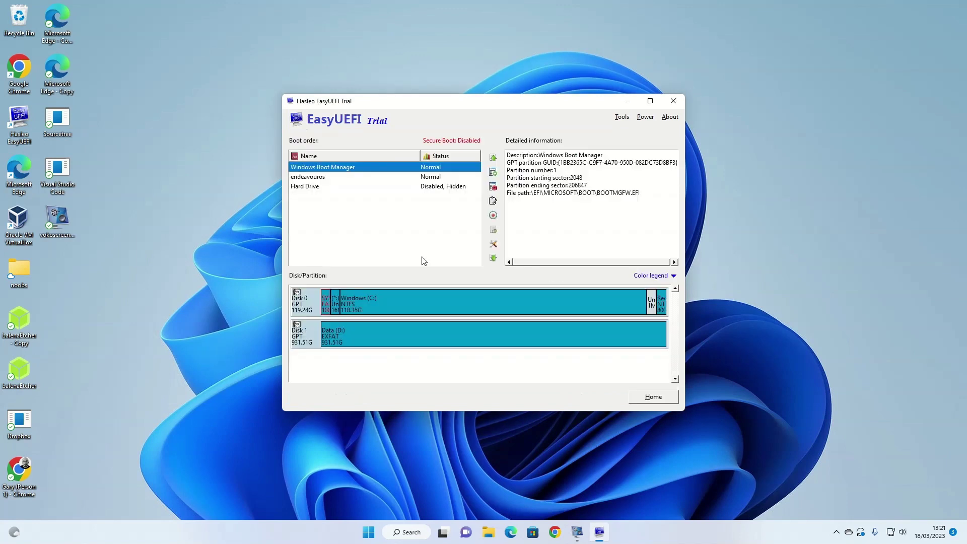
left_click(320, 178)
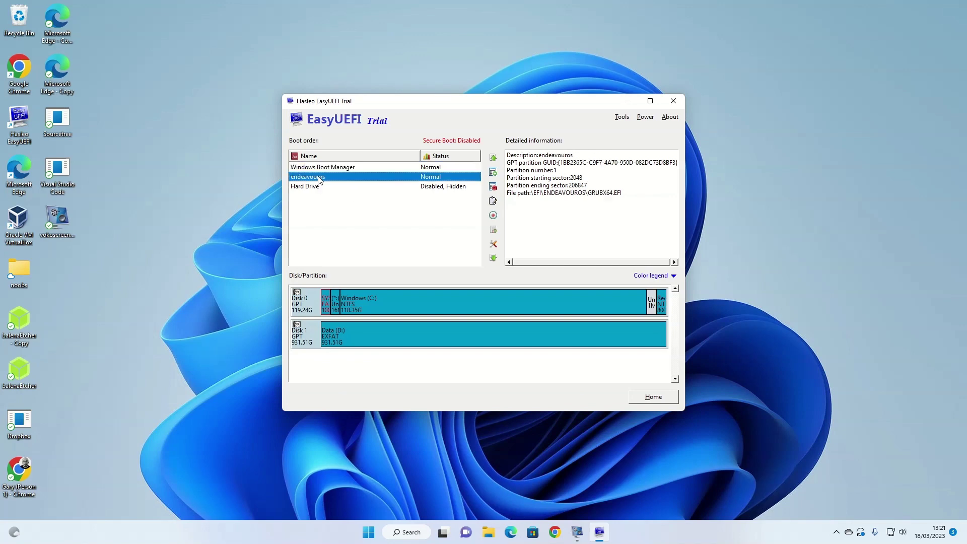
left_click(493, 187)
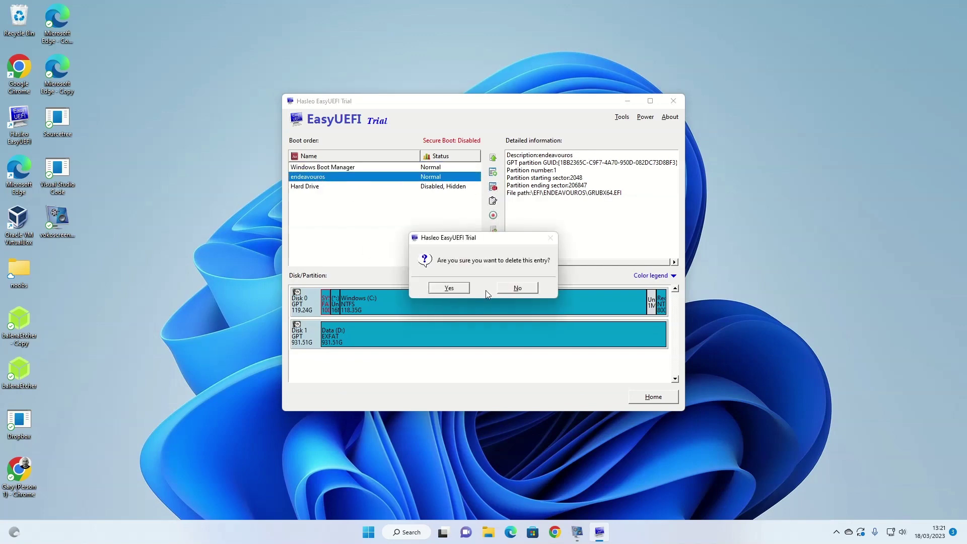
left_click(455, 289)
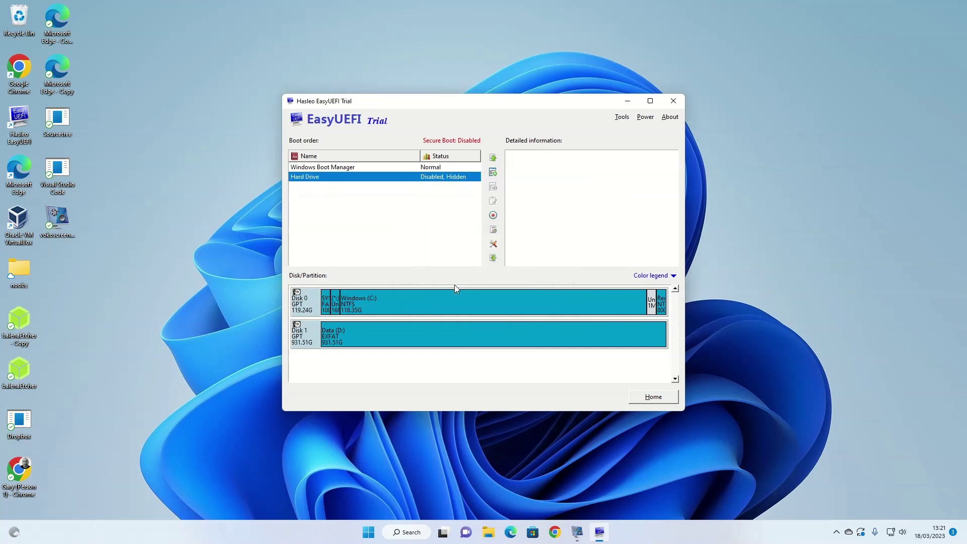
Close EasyUEFI, reopen it to confirm only Windows Boot Manager and Hard Drive remain, then close it.
left_click(673, 101)
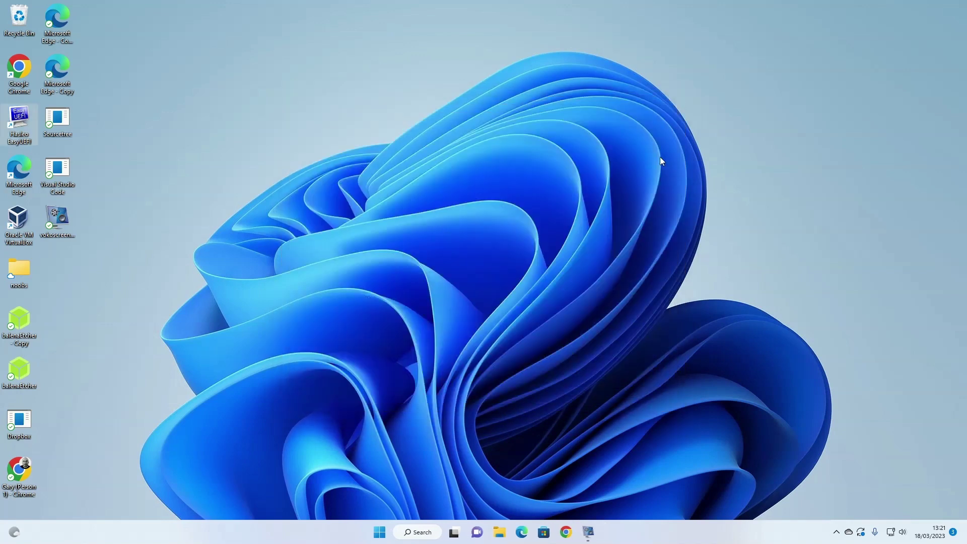
left_click(588, 532)
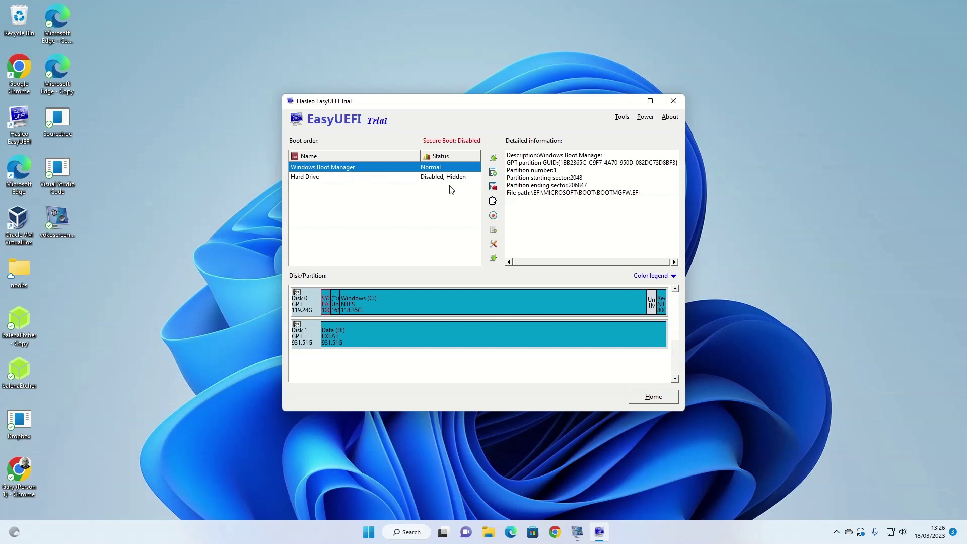
left_click(672, 103)
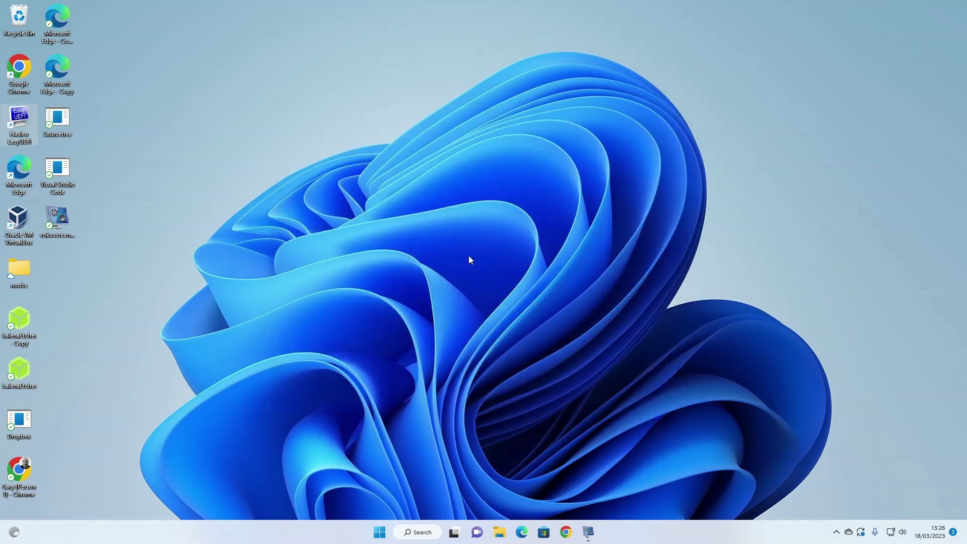